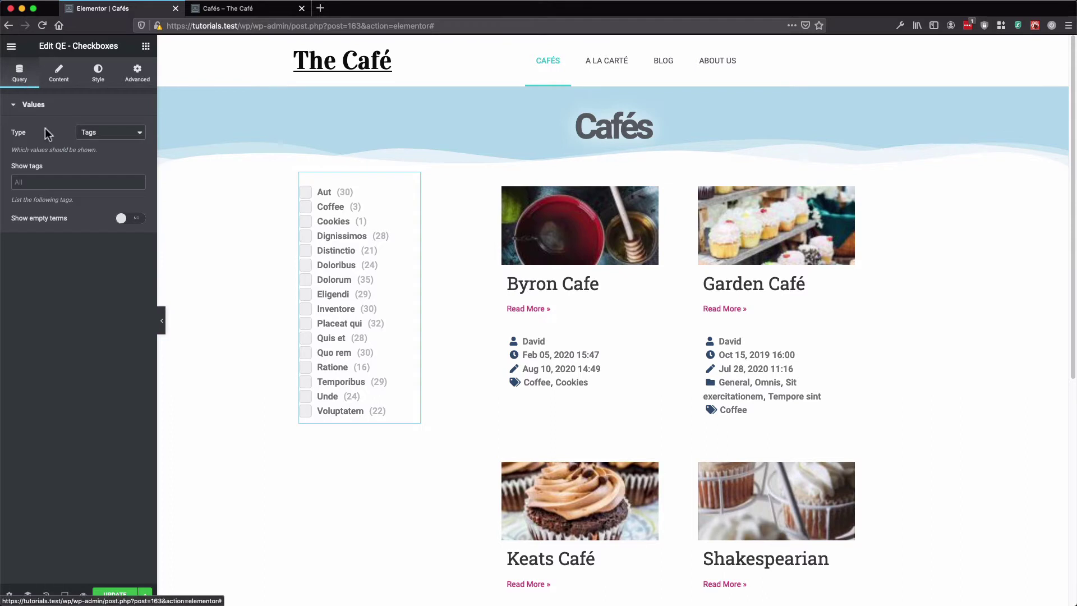
# - Keep the checkbox filter's value Type set to Tags, listing each tag with its count
pyautogui.click(88, 134)
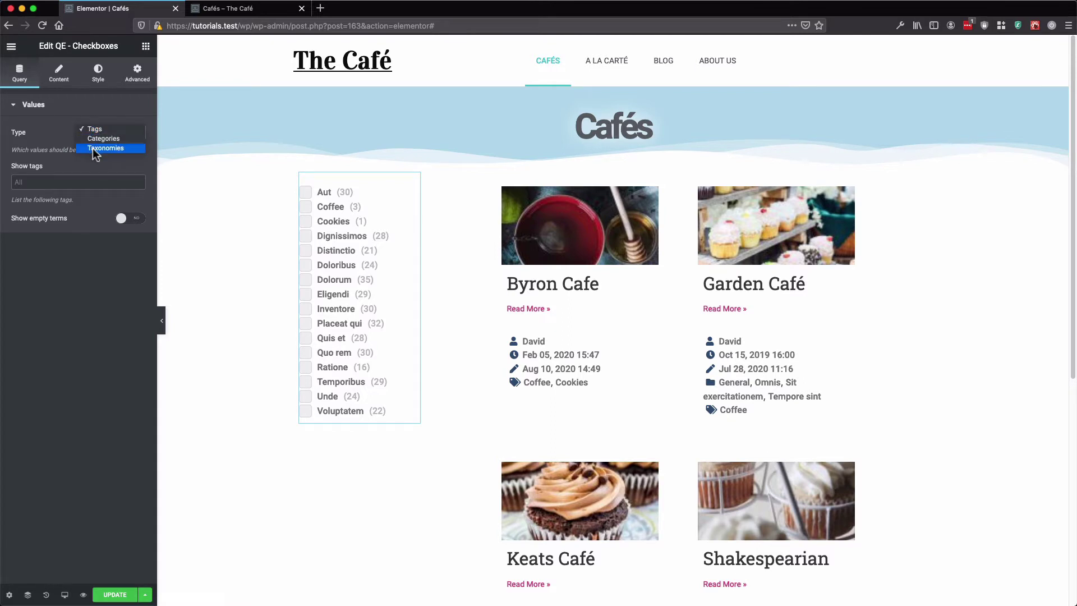
pyautogui.click(45, 132)
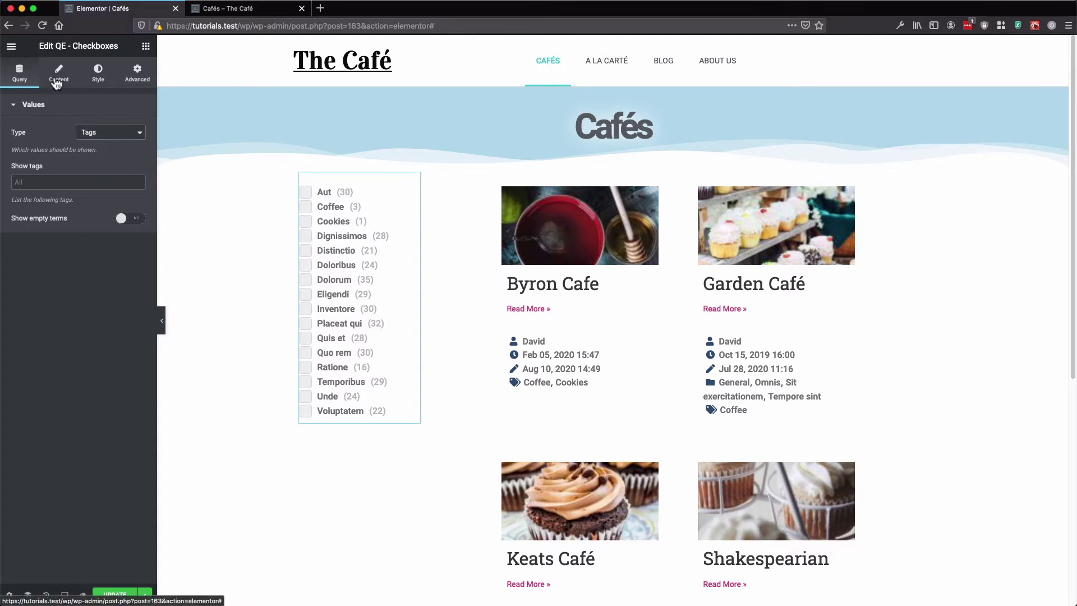
pyautogui.click(56, 81)
# - Enable the filter's title as 'Tags' and add a Search button below the list
pyautogui.click(126, 131)
pyautogui.click(125, 131)
pyautogui.click(124, 150)
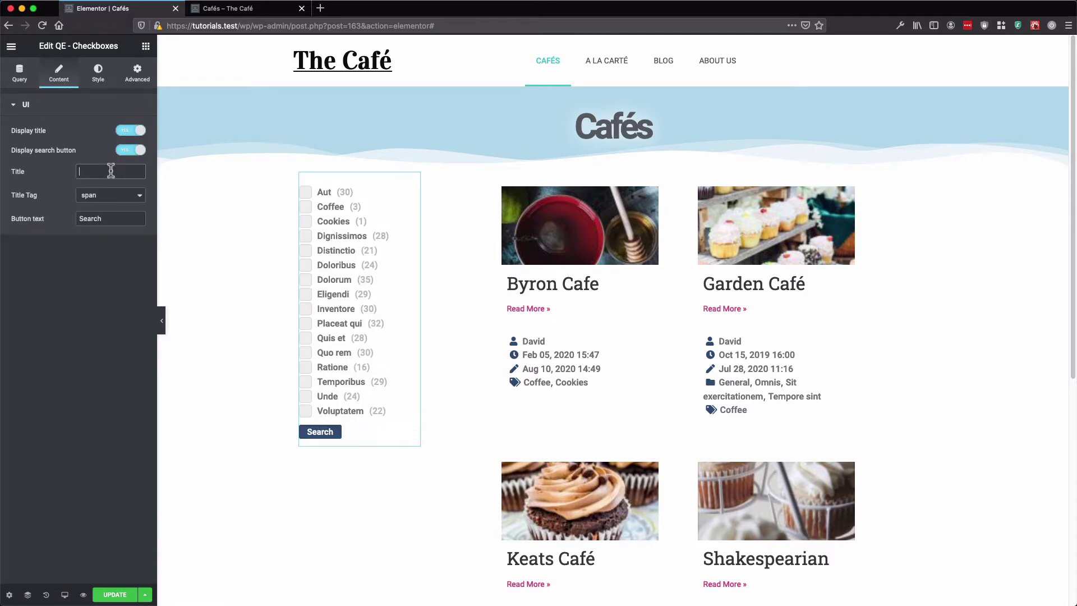
pyautogui.write('Tags')
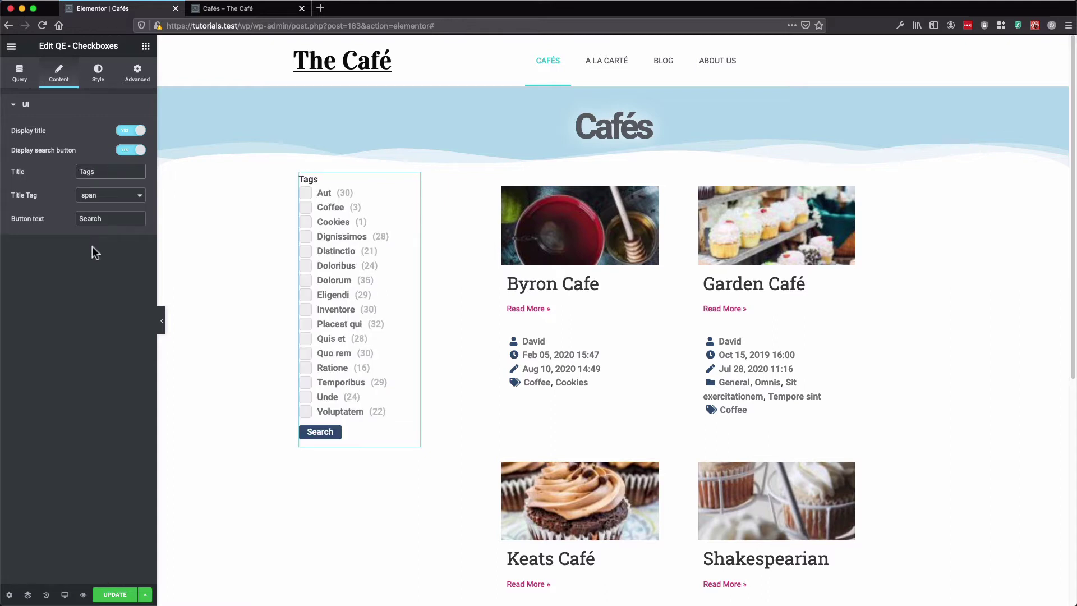
pyautogui.click(21, 79)
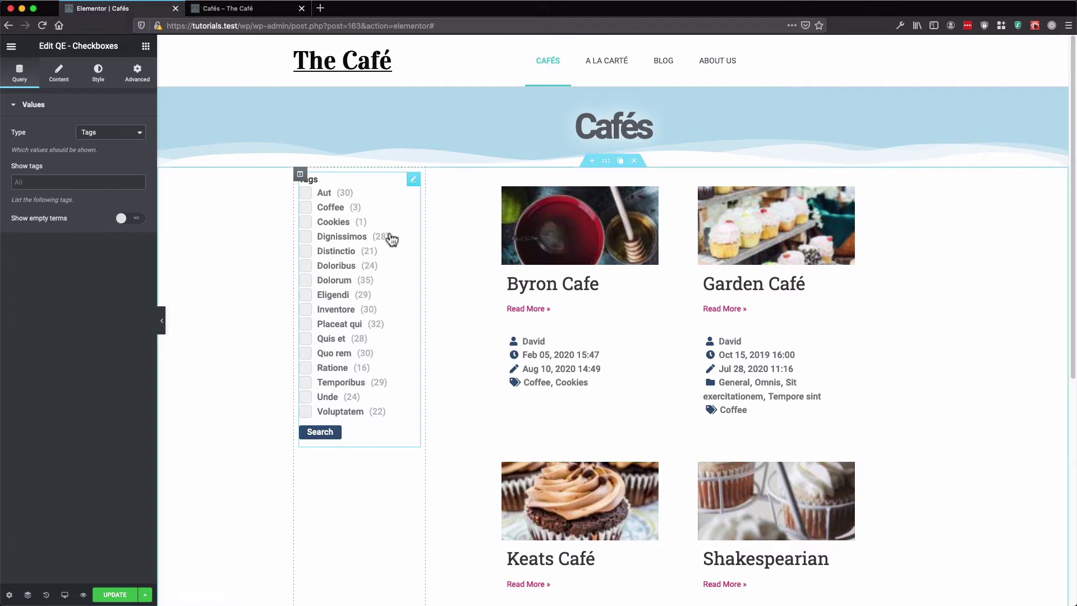
# - Turn on Use Query parameter for the Archive grid's Tags, save, and open the live page
pyautogui.click(493, 238)
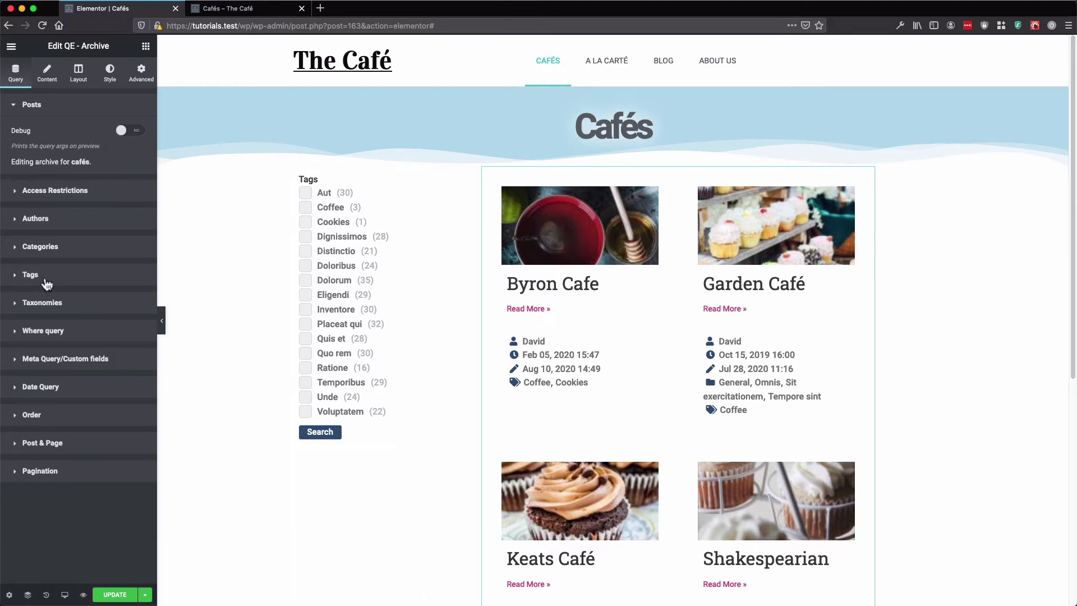
pyautogui.click(45, 277)
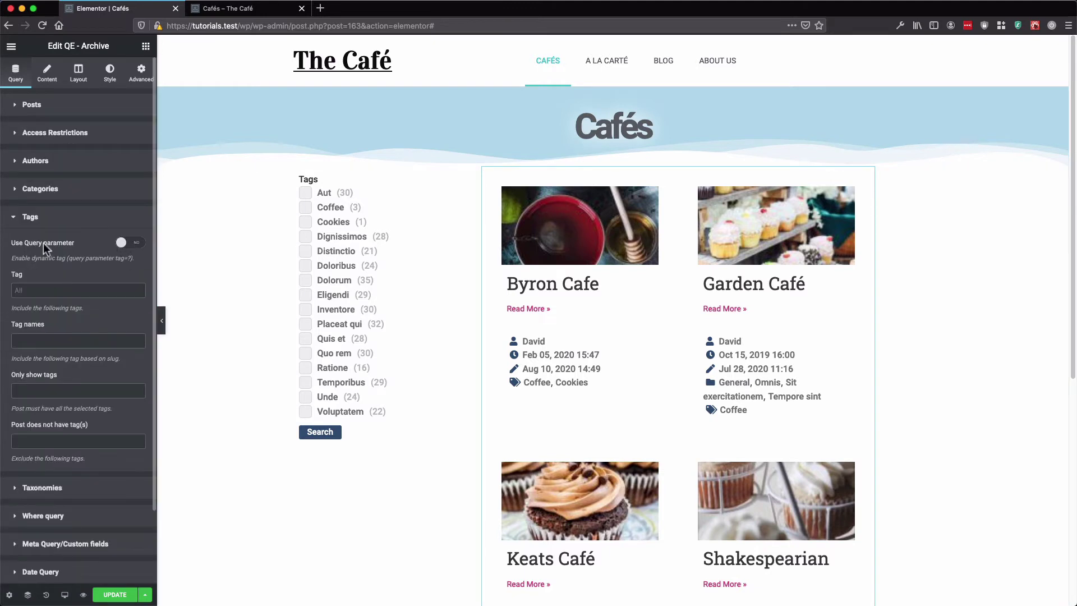
pyautogui.click(128, 244)
pyautogui.click(84, 216)
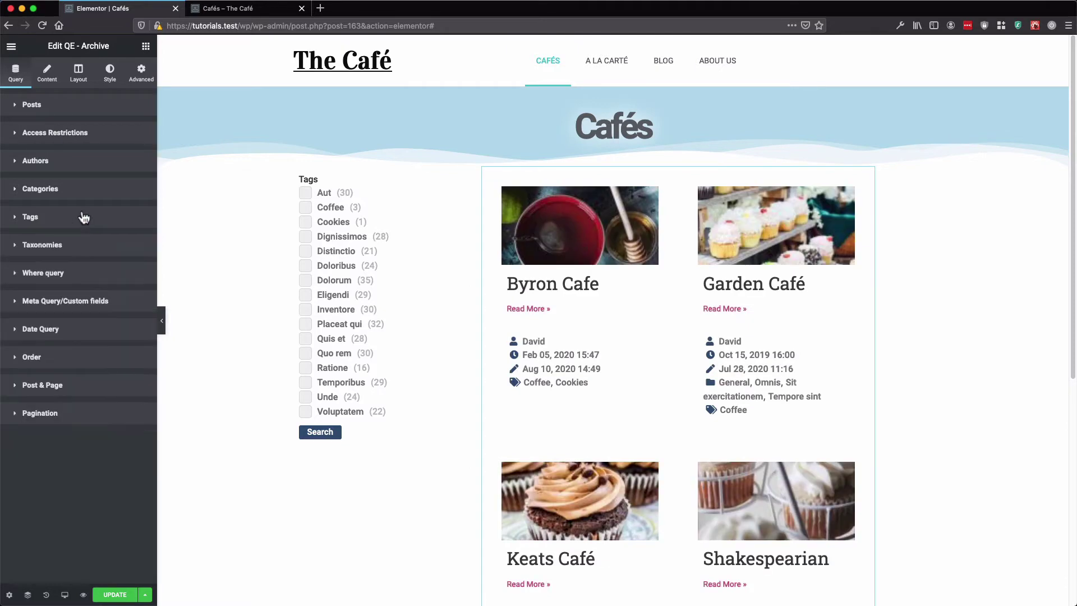
pyautogui.click(115, 595)
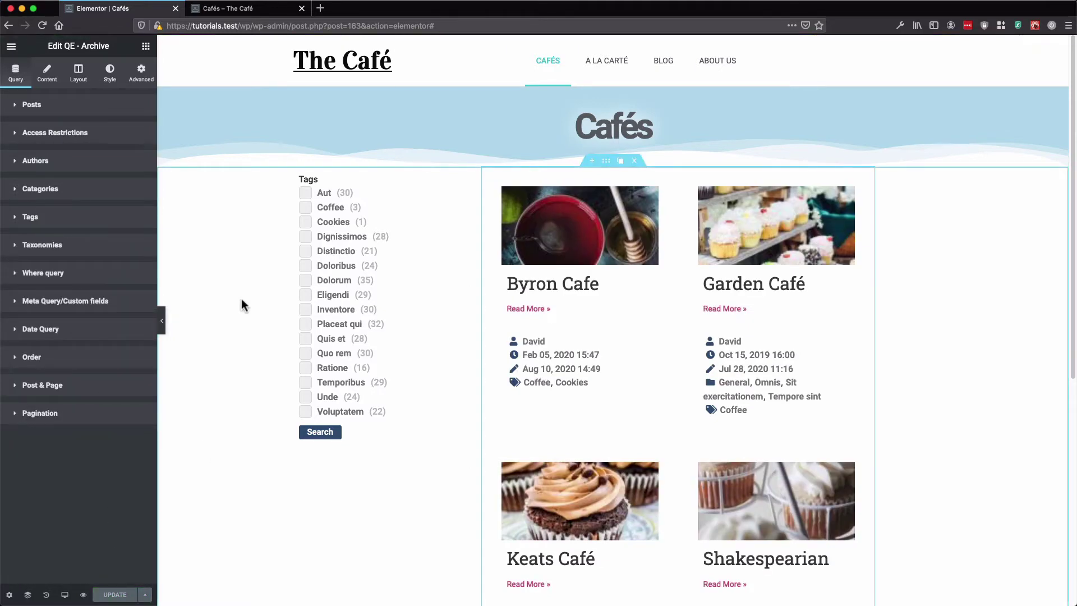
pyautogui.click(252, 8)
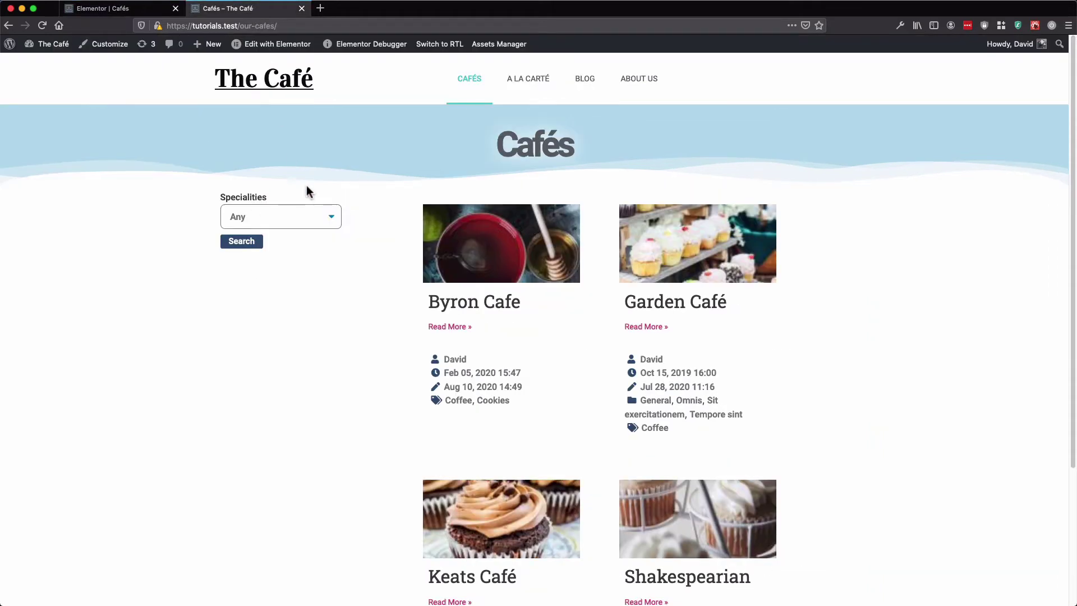
# - Reload the live Cafés page and filter it by the Coffee tag
pyautogui.press('super+r')
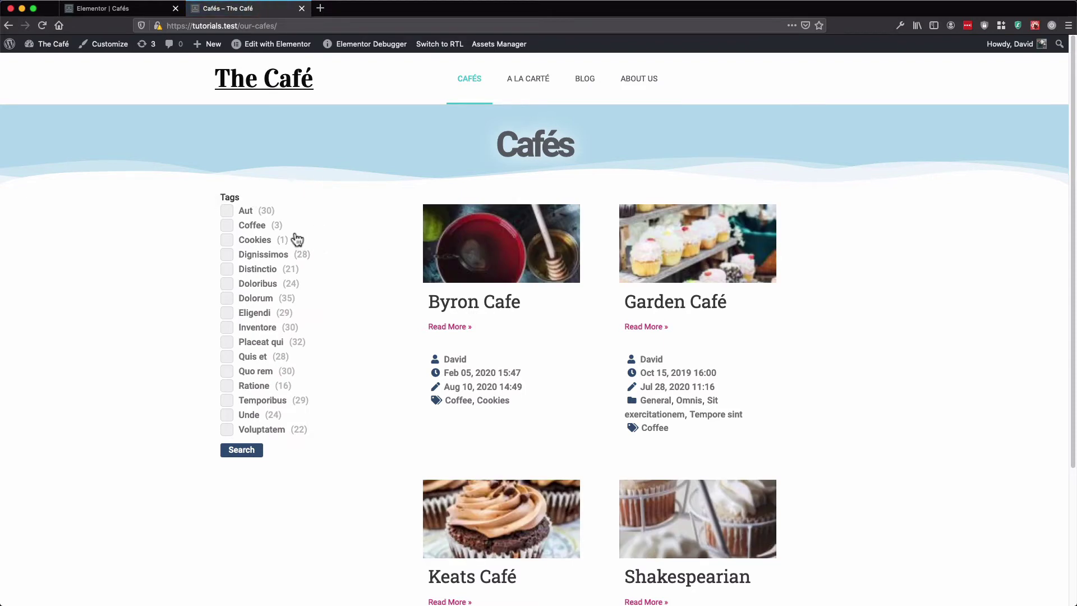
pyautogui.click(241, 225)
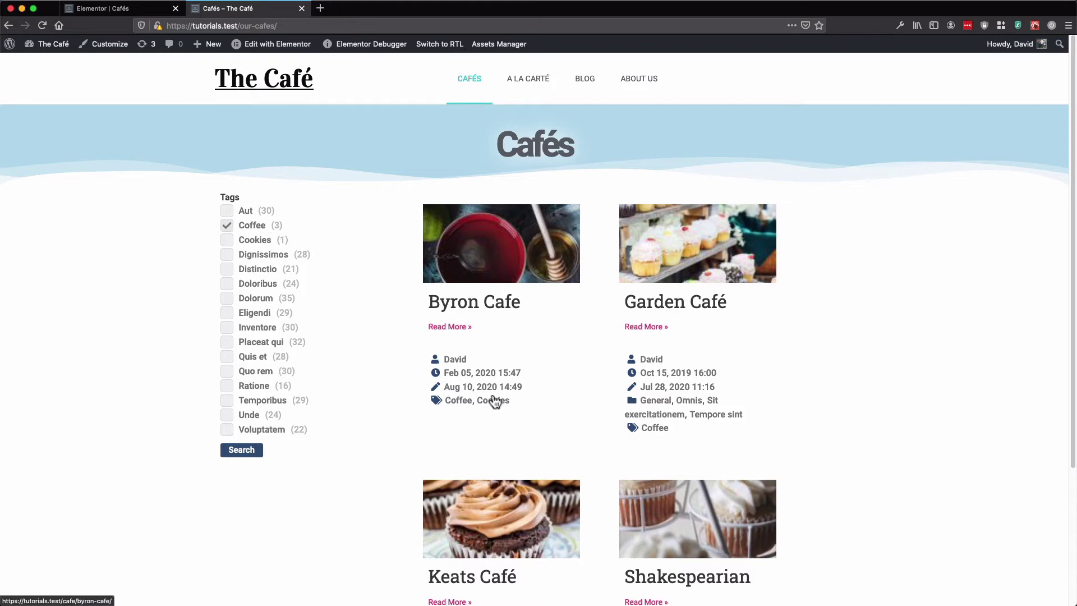
pyautogui.scroll(-5, 493, 401)
pyautogui.scroll(5, 565, 499)
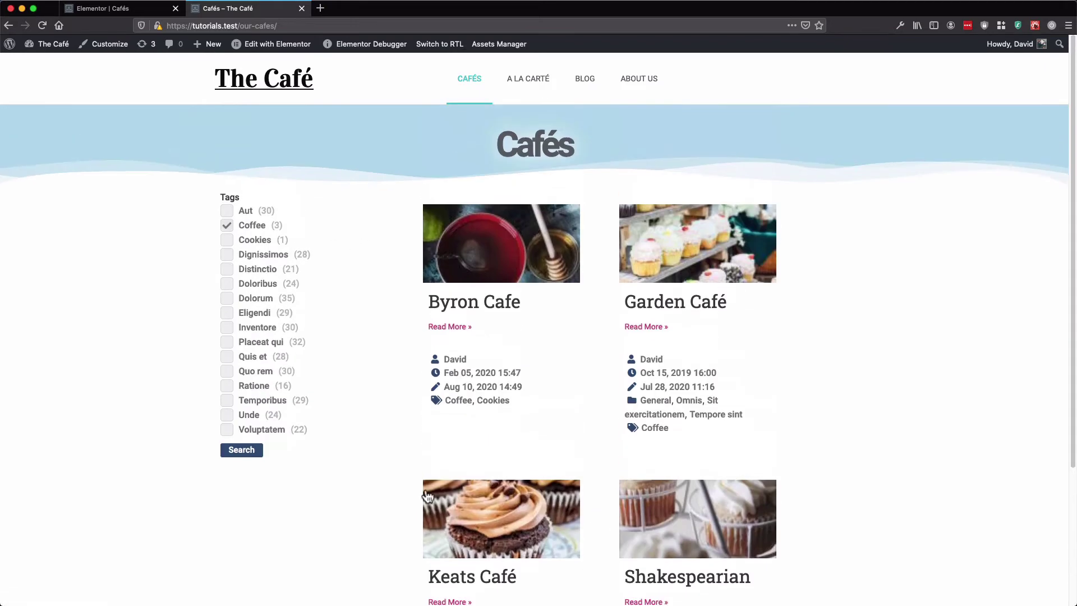
pyautogui.click(244, 448)
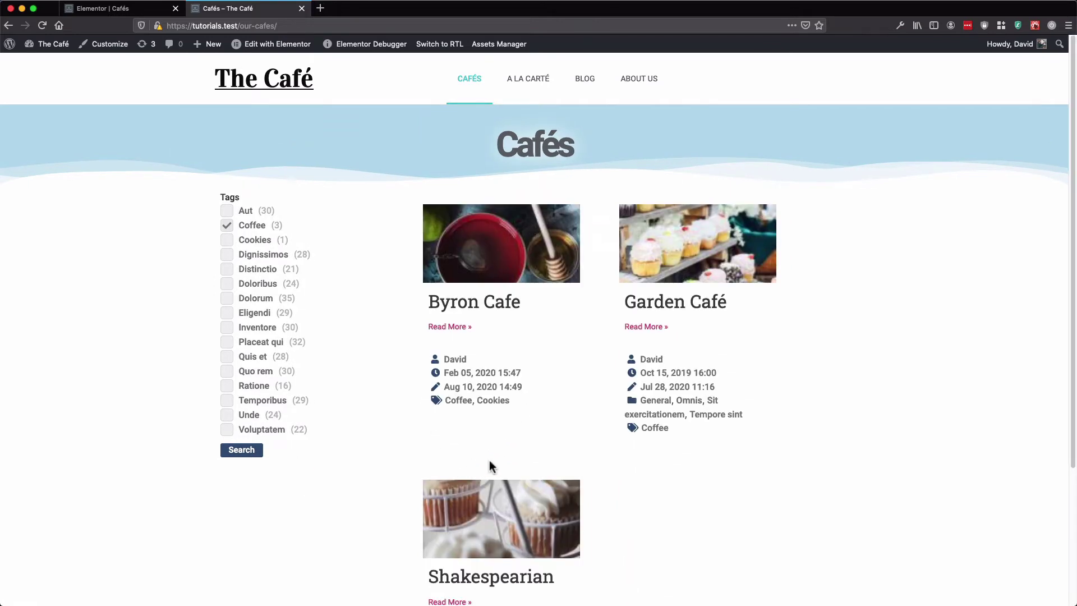
# - Filter by the Aut tag instead (Nothing Found), clear it, and return to the editor
pyautogui.click(251, 226)
pyautogui.click(248, 212)
pyautogui.click(243, 453)
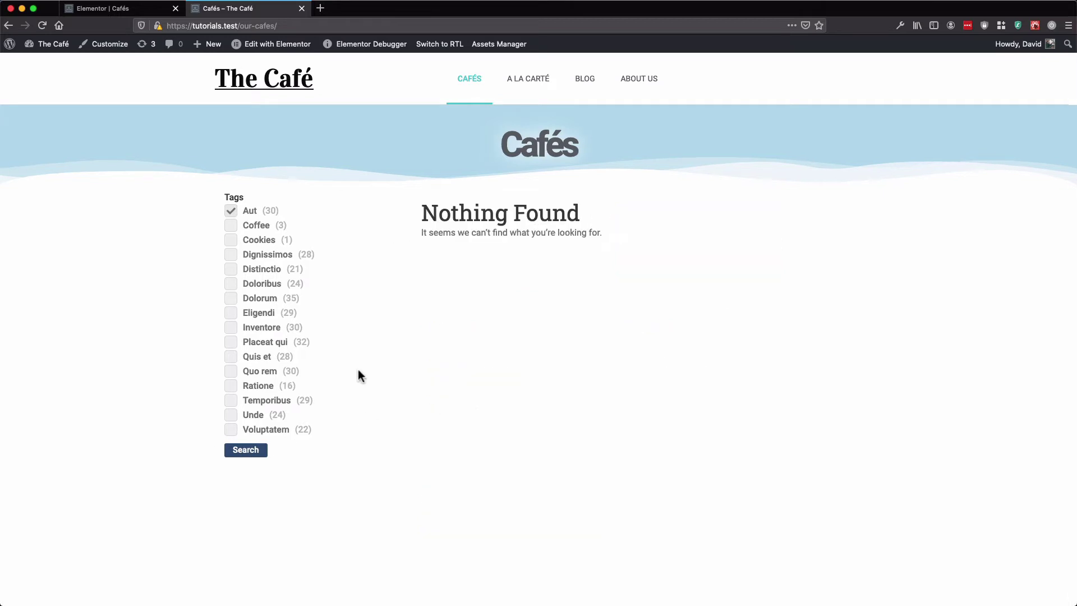
pyautogui.click(230, 211)
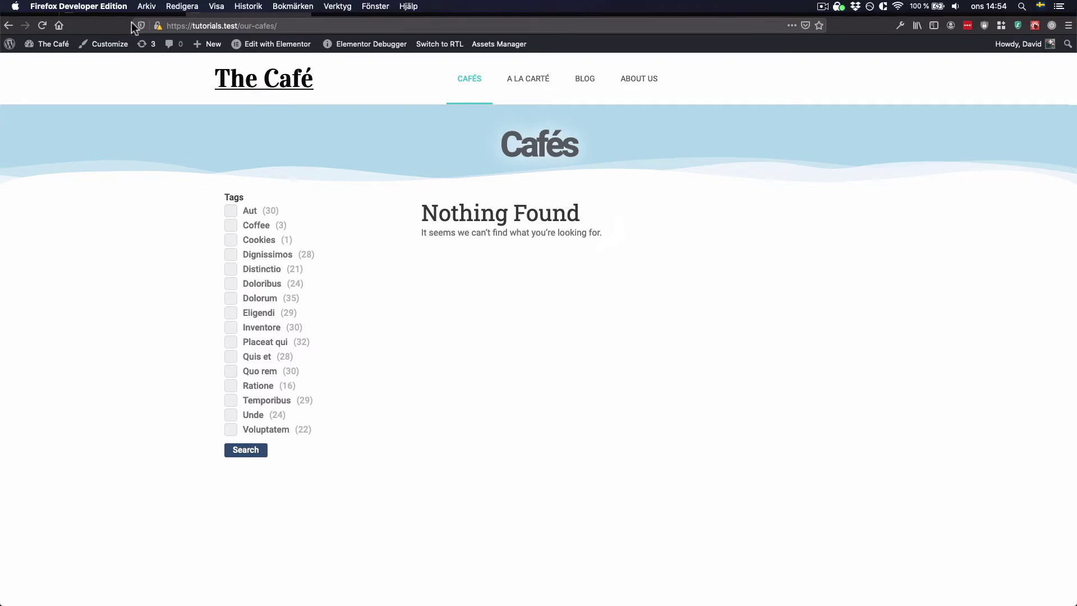
pyautogui.click(127, 9)
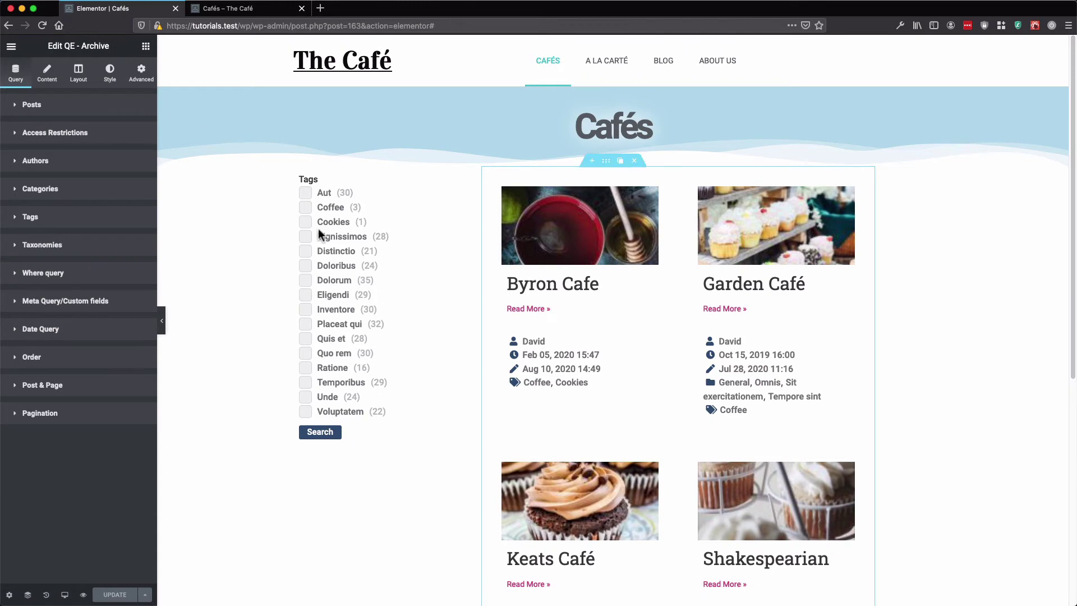
# - Change the checkbox filter's value Type from Tags to Categories
pyautogui.click(409, 240)
pyautogui.click(87, 134)
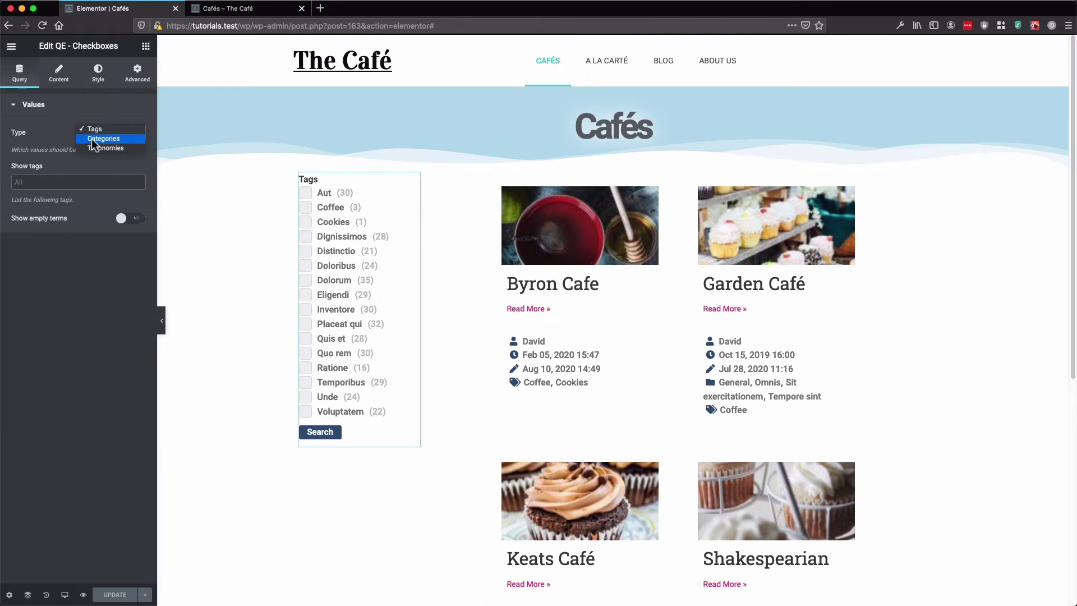
pyautogui.click(95, 139)
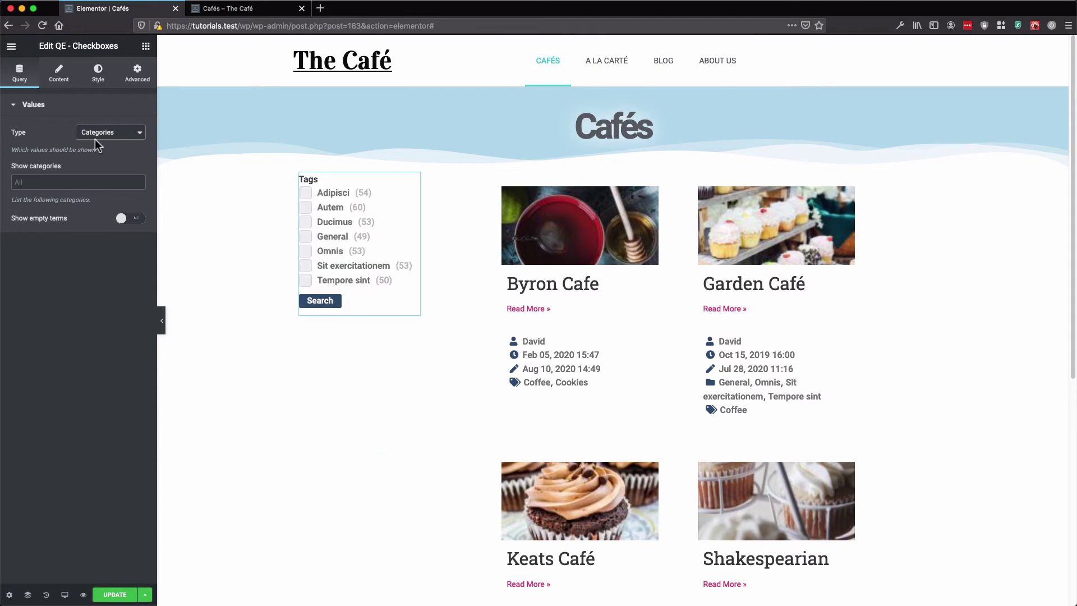
# - Enable Use Query parameter in the Archive grid's Categories section, save, and open the live page
pyautogui.click(579, 305)
pyautogui.click(80, 274)
pyautogui.click(124, 243)
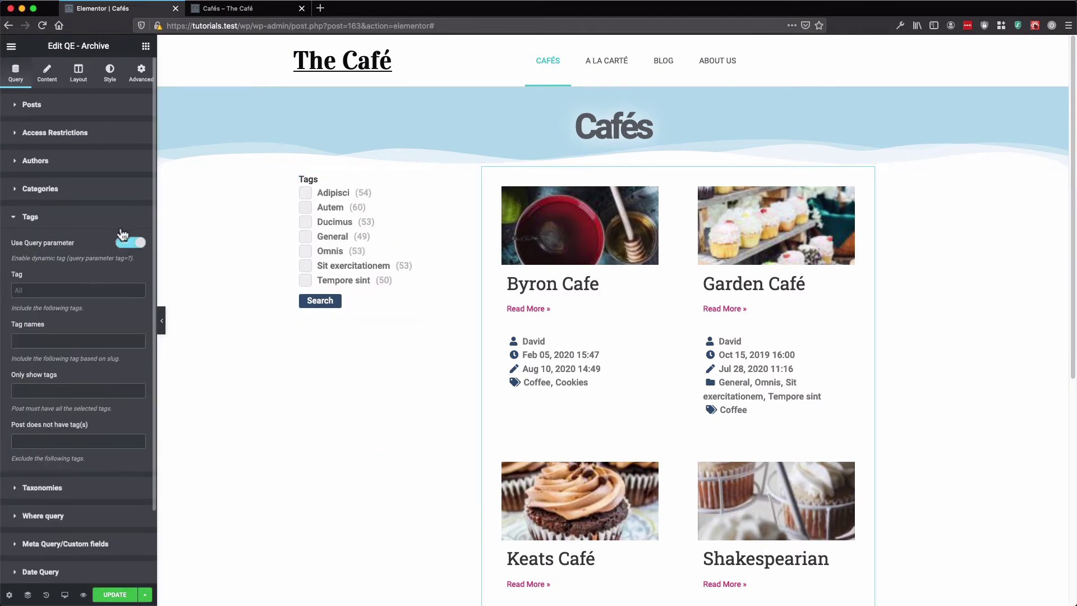
pyautogui.click(92, 218)
pyautogui.click(82, 191)
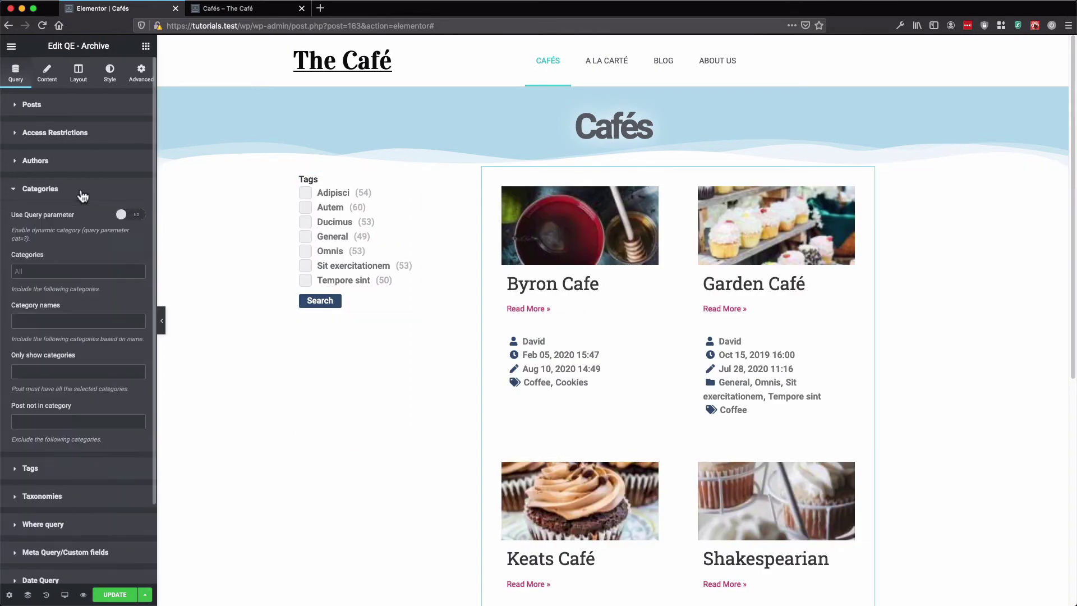
pyautogui.click(128, 217)
pyautogui.click(115, 594)
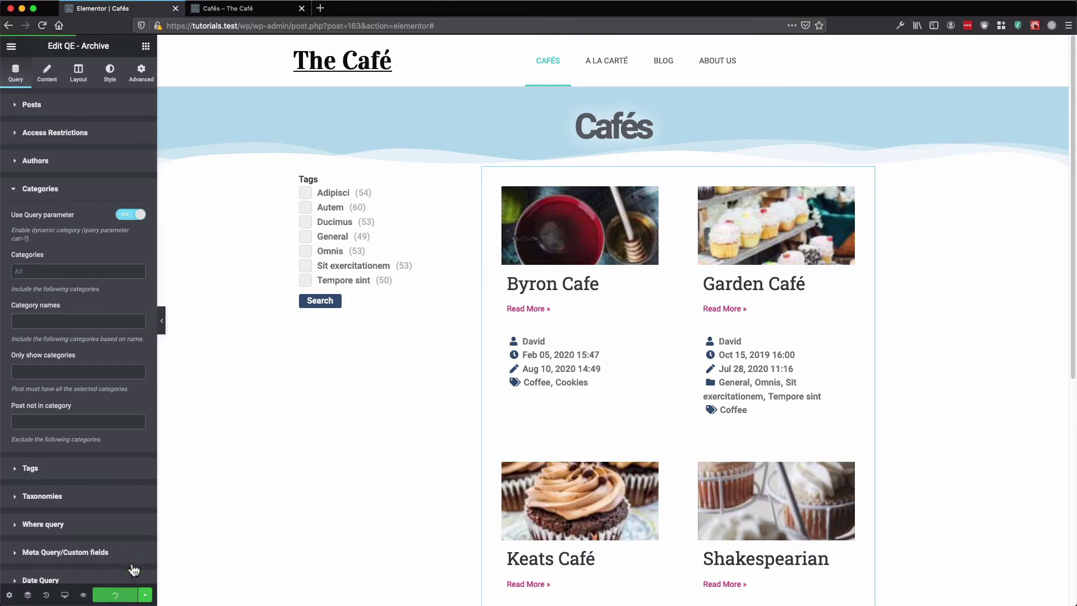
pyautogui.click(238, 9)
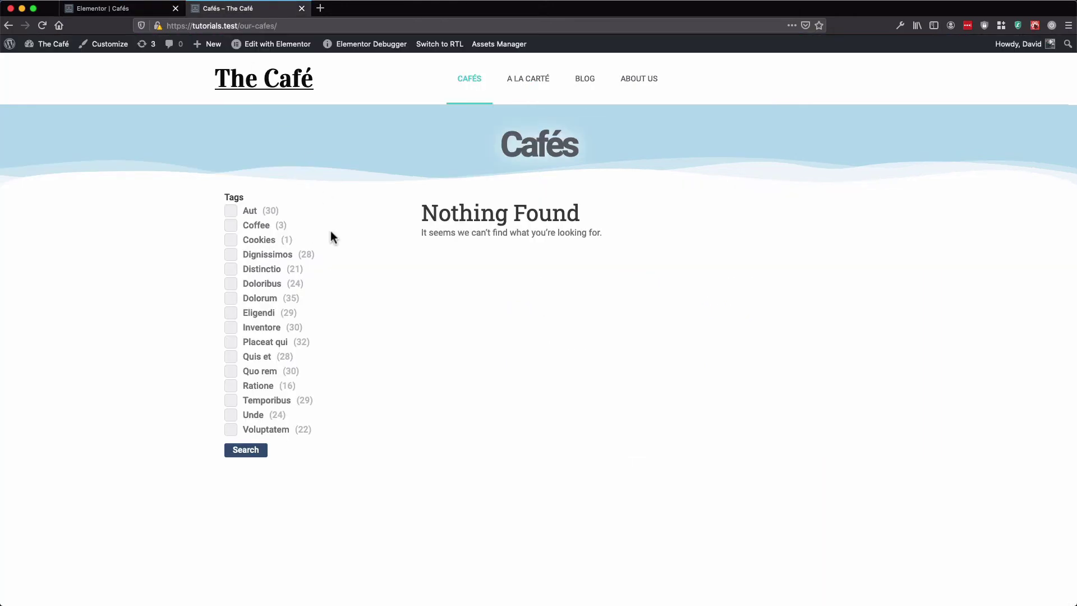
# - Filter the reloaded live page by General (Garden Café, Shakespearian), clear it, and return to the editor
pyautogui.press('super+r')
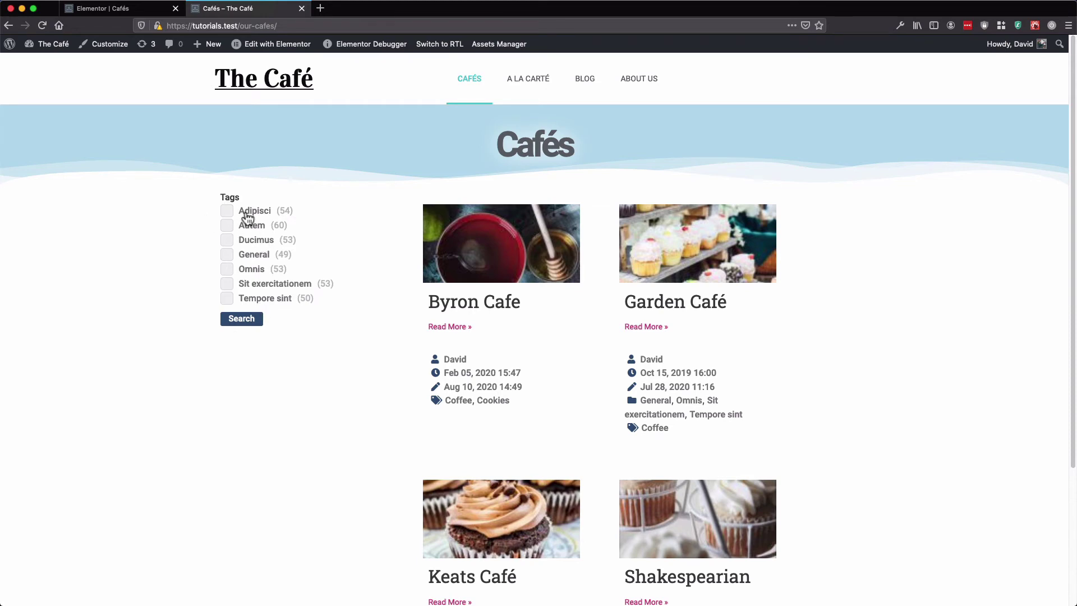
pyautogui.click(256, 257)
pyautogui.click(241, 323)
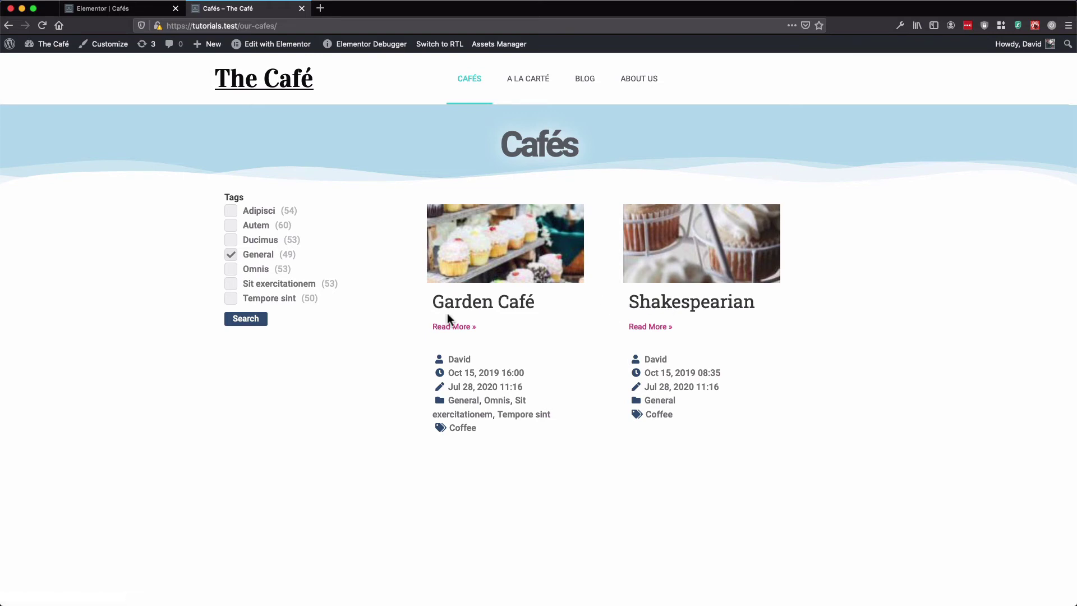
pyautogui.click(252, 259)
pyautogui.click(247, 319)
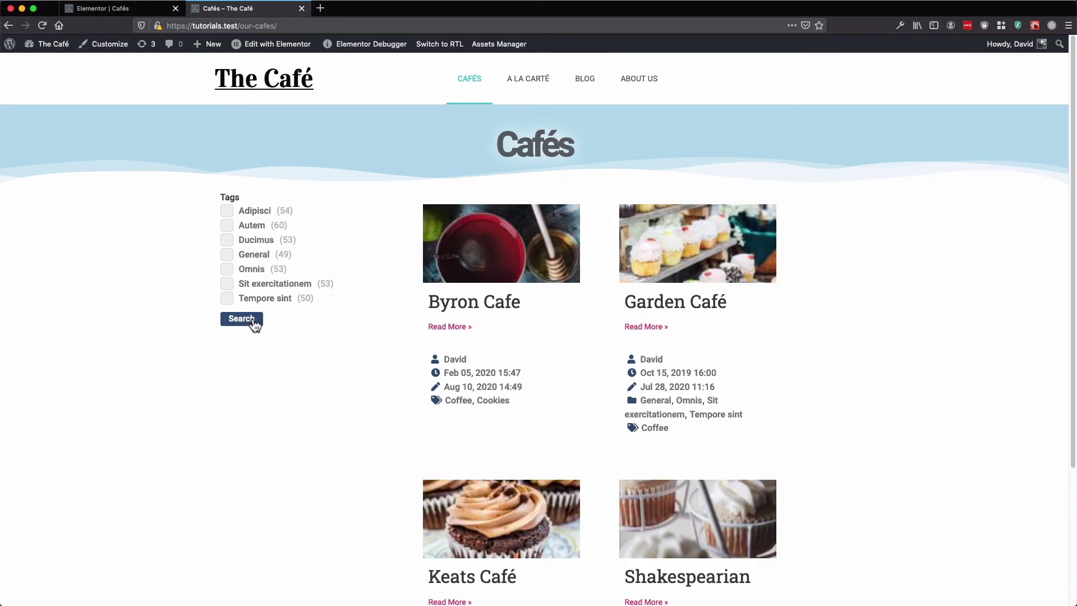
pyautogui.click(123, 12)
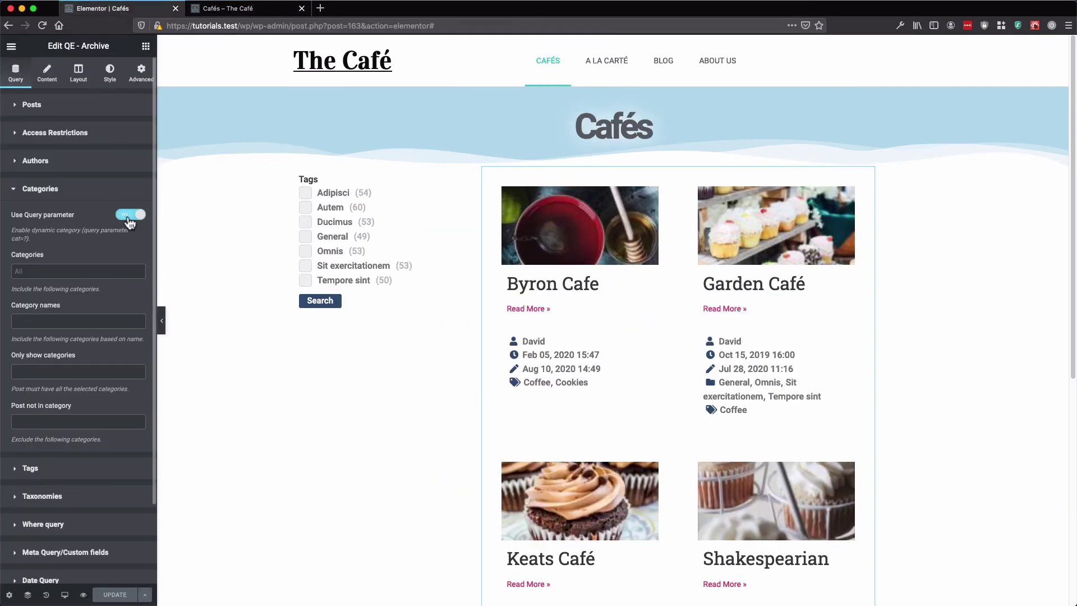
# - Set the checkbox filter's Type to Taxonomies and Taxonomy to Specialities, listing Scones and Tea
pyautogui.click(107, 190)
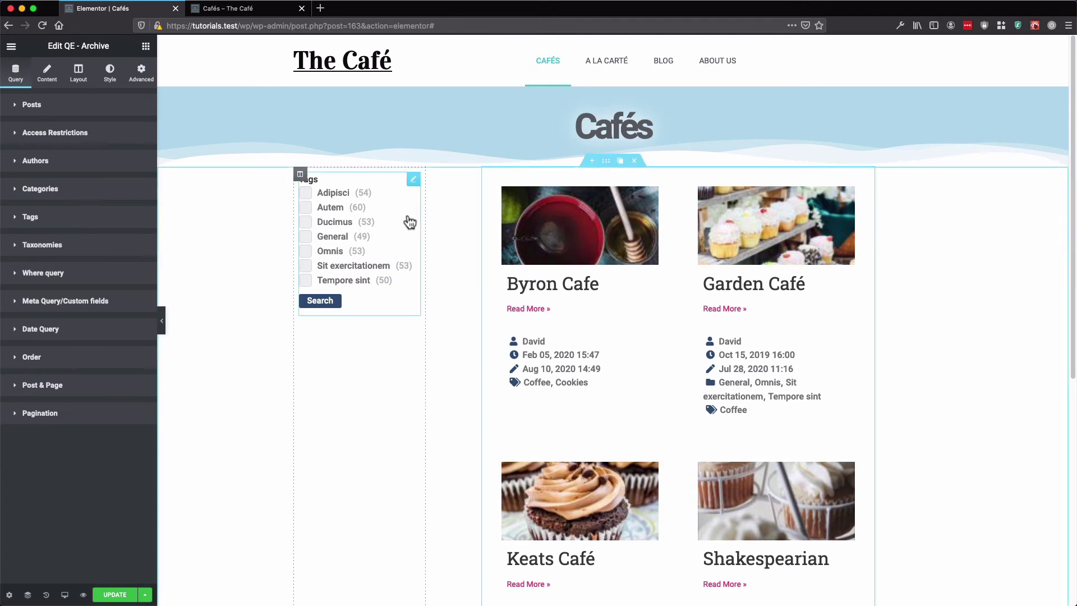
pyautogui.click(413, 179)
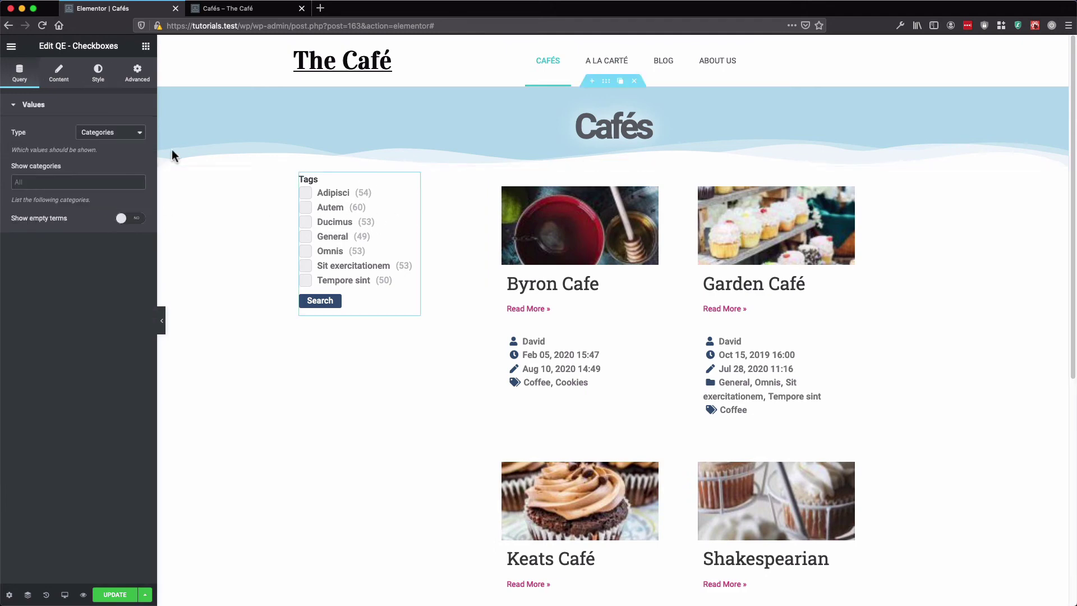
pyautogui.click(107, 134)
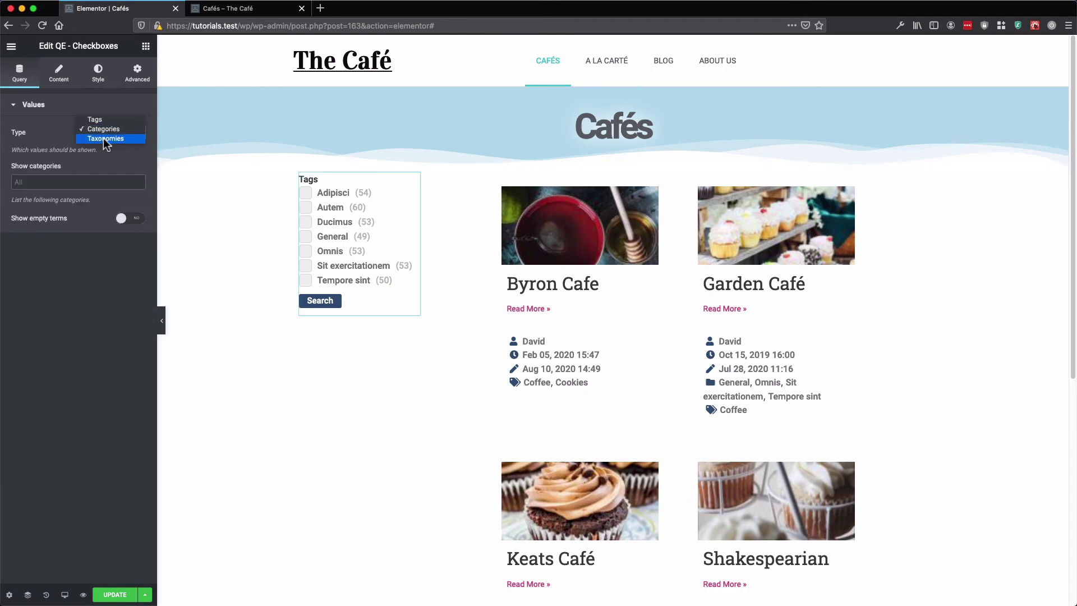
pyautogui.click(103, 138)
pyautogui.click(108, 169)
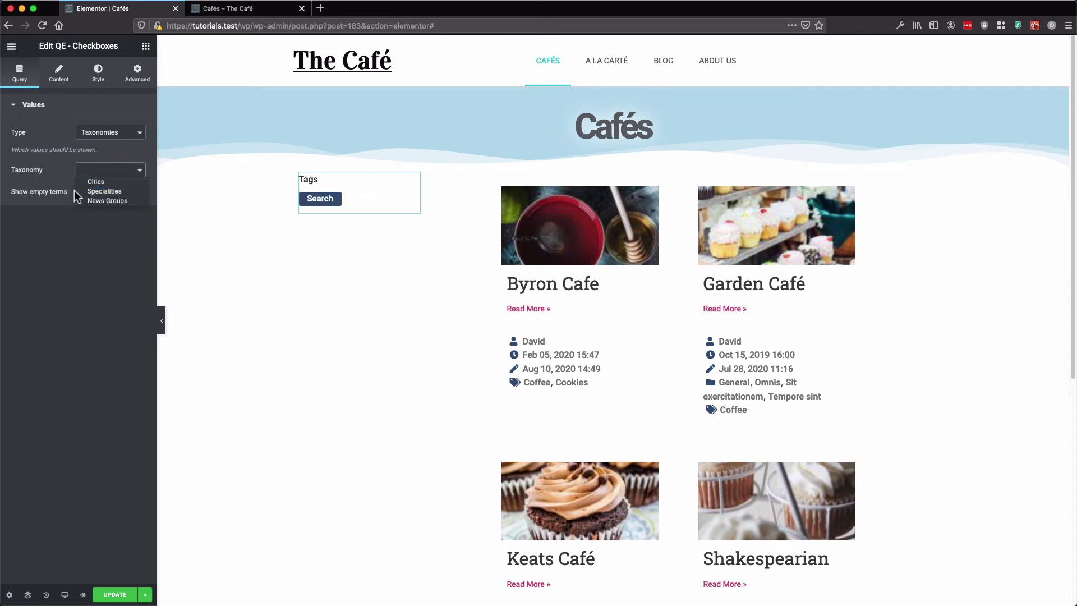
pyautogui.click(107, 192)
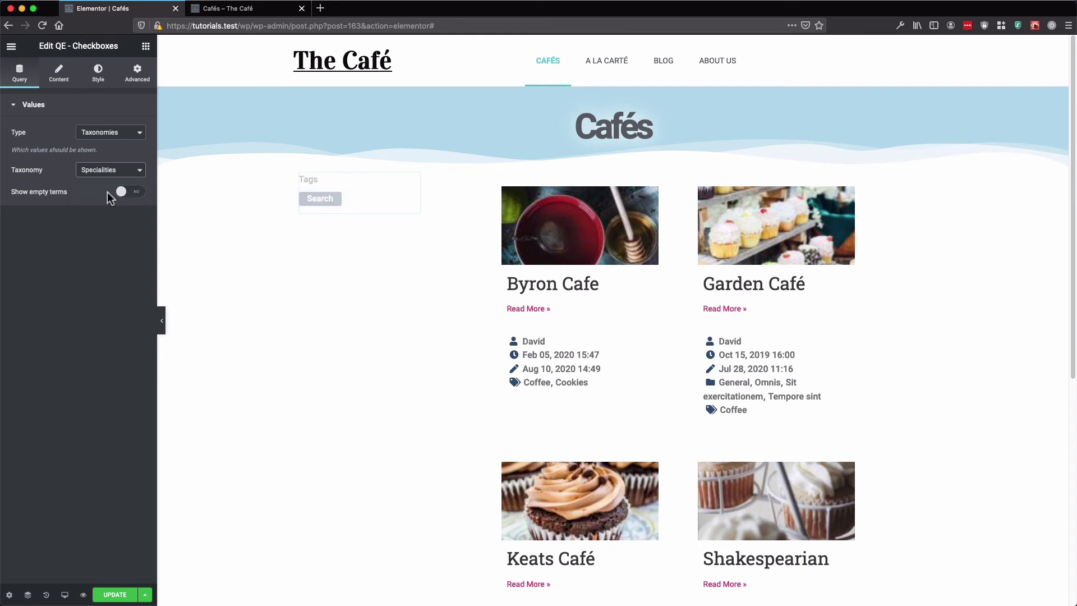
pyautogui.click(602, 304)
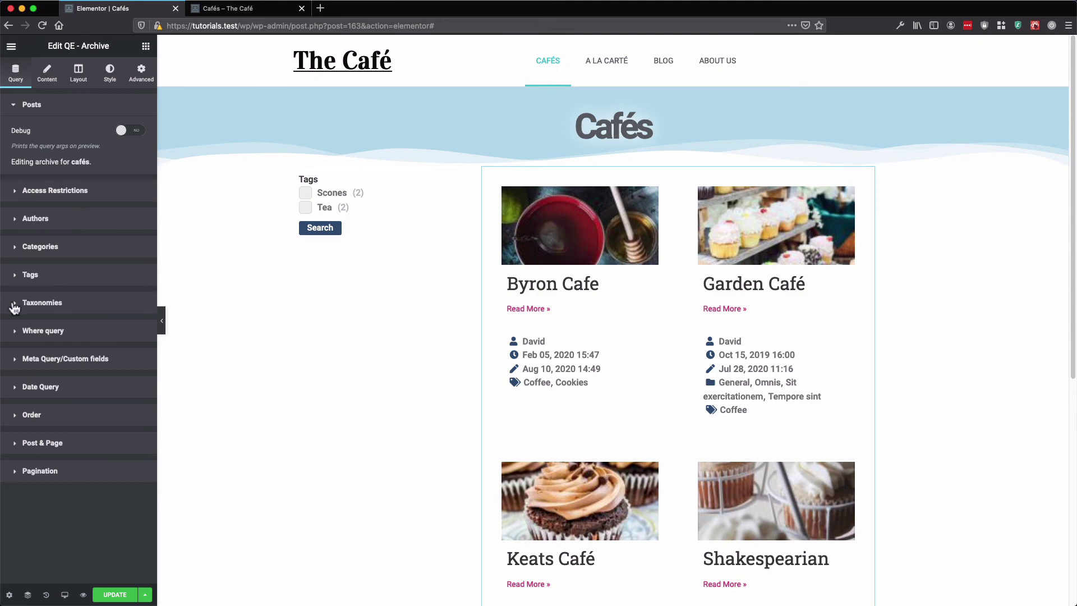
# - Add a Specialities taxonomy criterion to the Archive grid's query
pyautogui.click(33, 304)
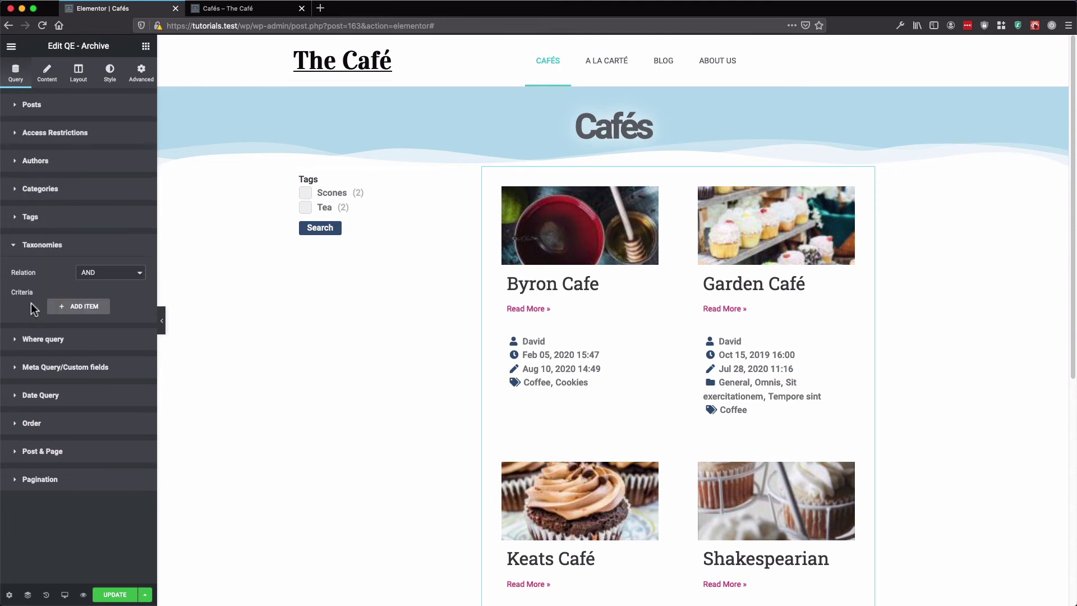
pyautogui.click(73, 308)
pyautogui.click(71, 353)
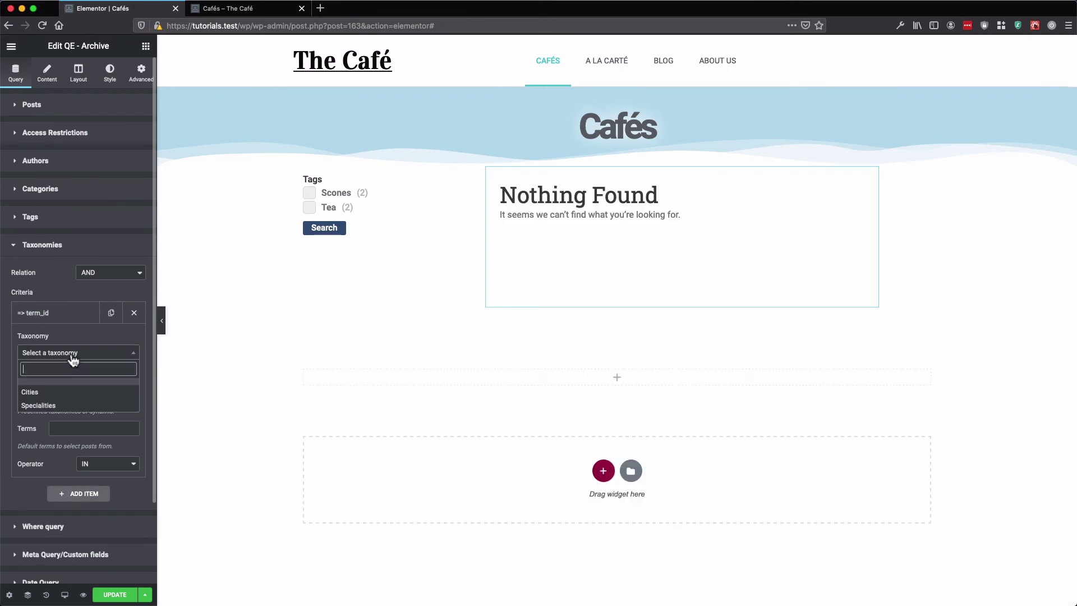
pyautogui.click(48, 407)
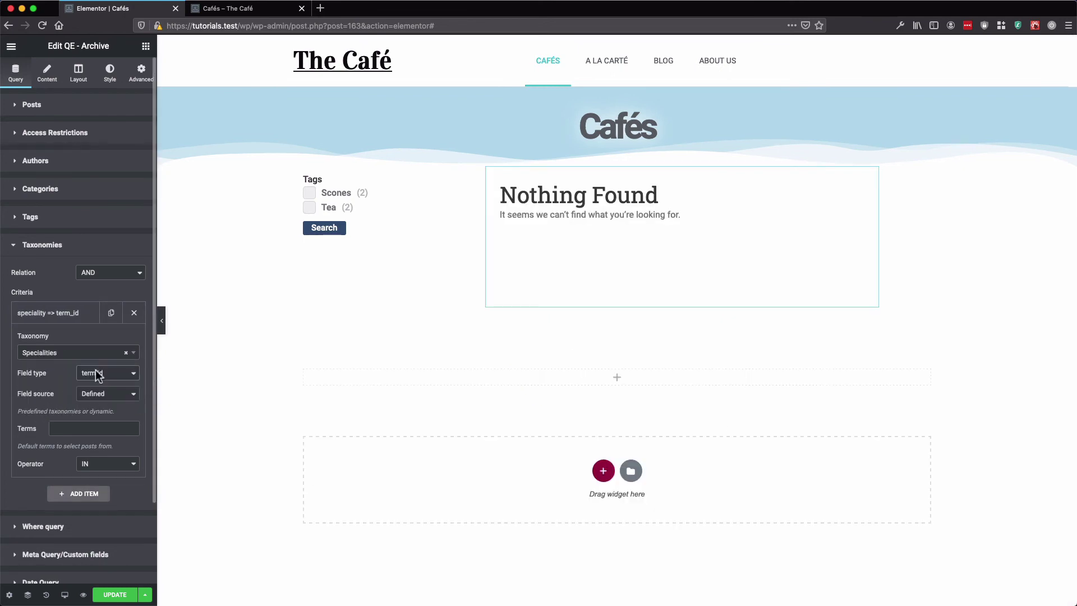
# - Set the criterion's Field type to Term taxonomy id and source to Query parameter, then save
pyautogui.click(99, 397)
pyautogui.click(103, 395)
pyautogui.click(101, 399)
pyautogui.click(101, 400)
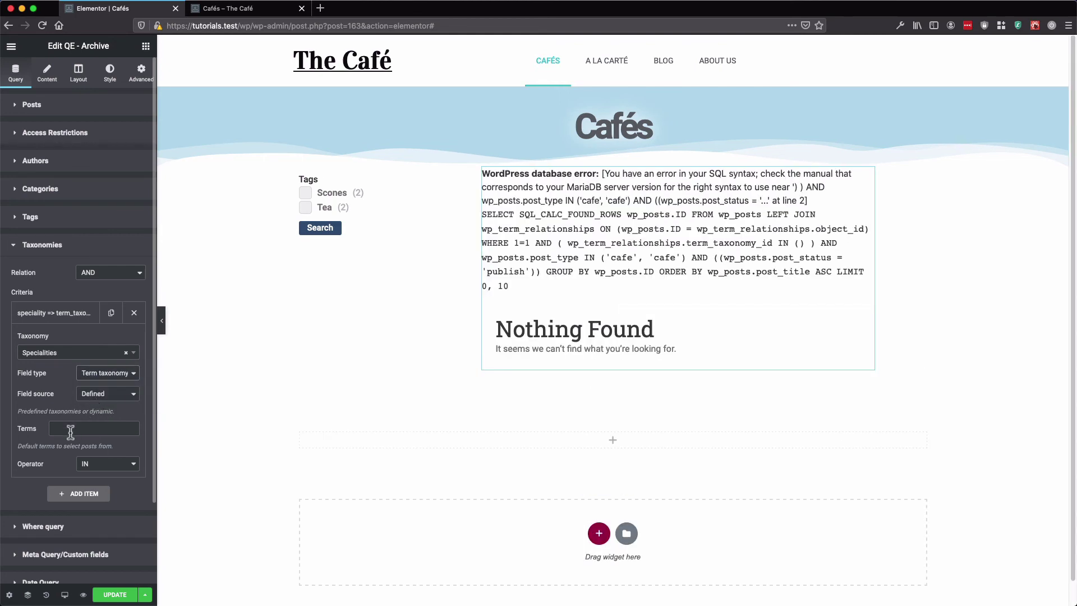
pyautogui.click(103, 399)
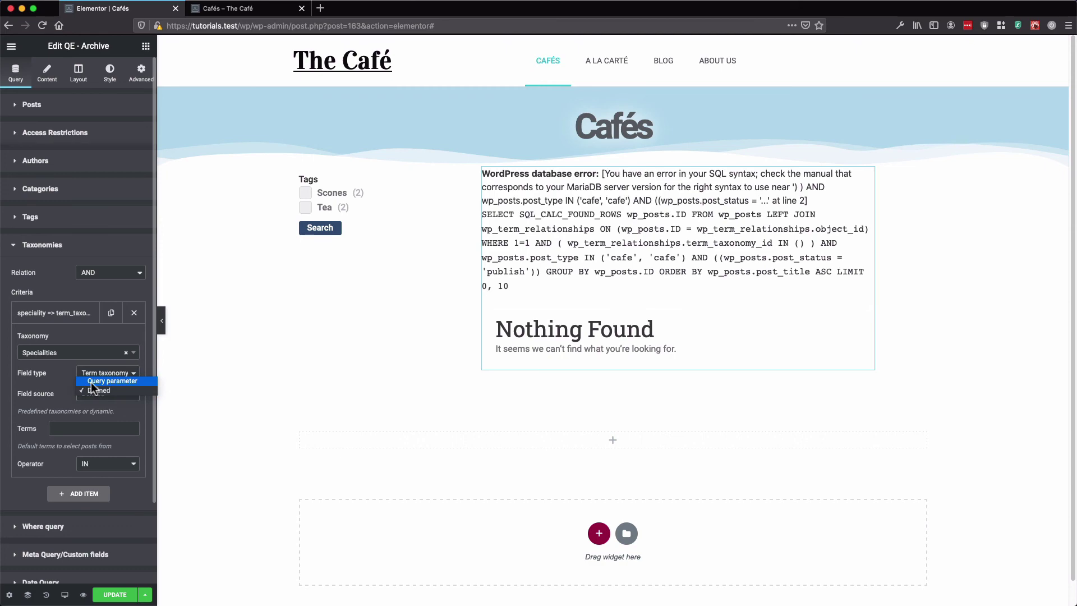
pyautogui.click(91, 382)
pyautogui.click(112, 595)
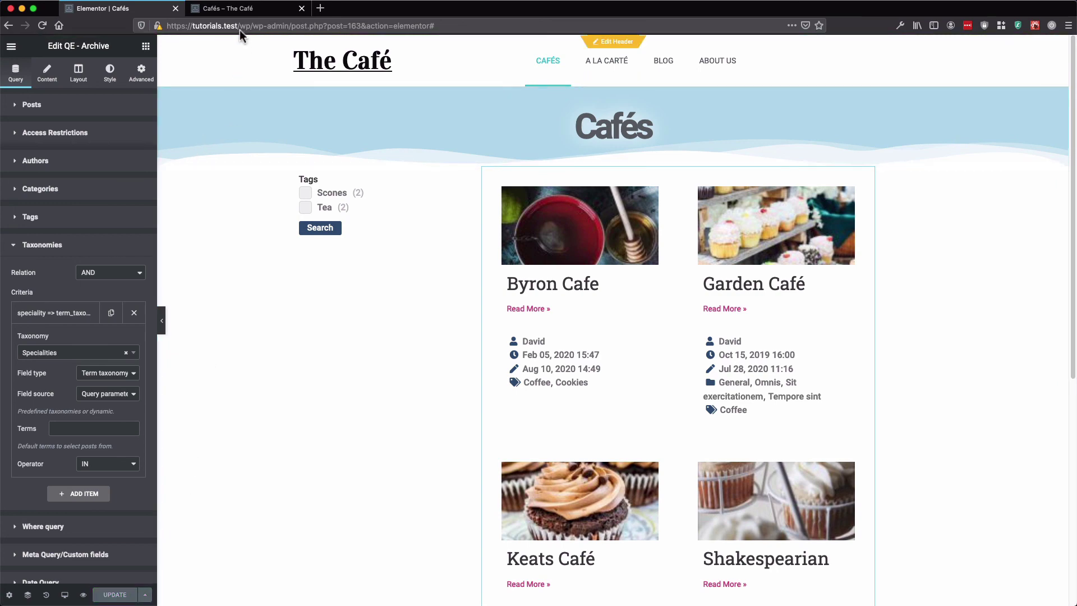
pyautogui.click(240, 8)
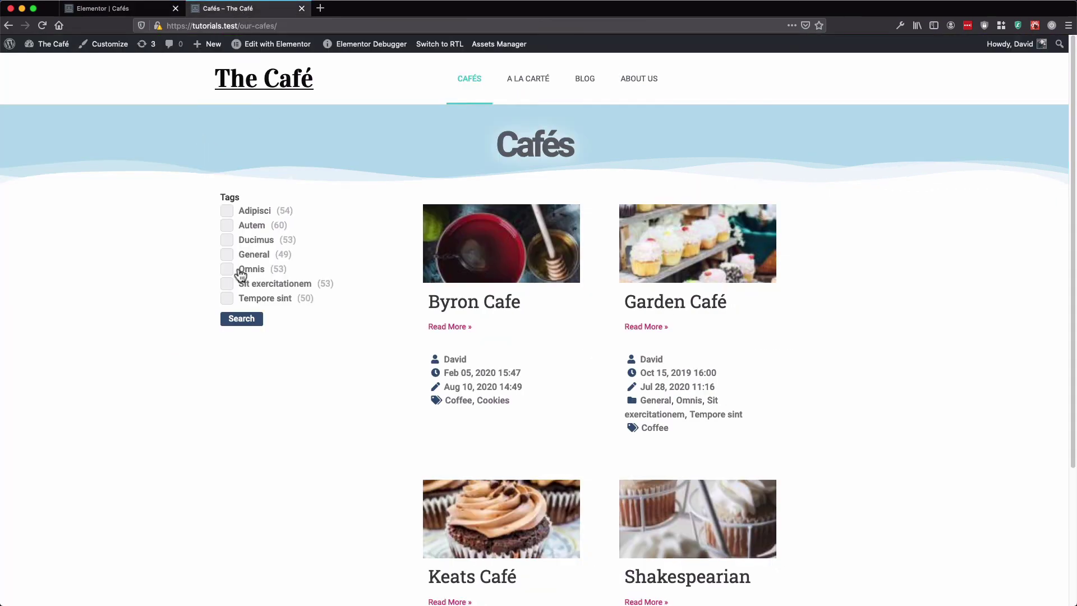
# - Reload the live Cafés page and filter it by the Scones speciality
pyautogui.press('super+r')
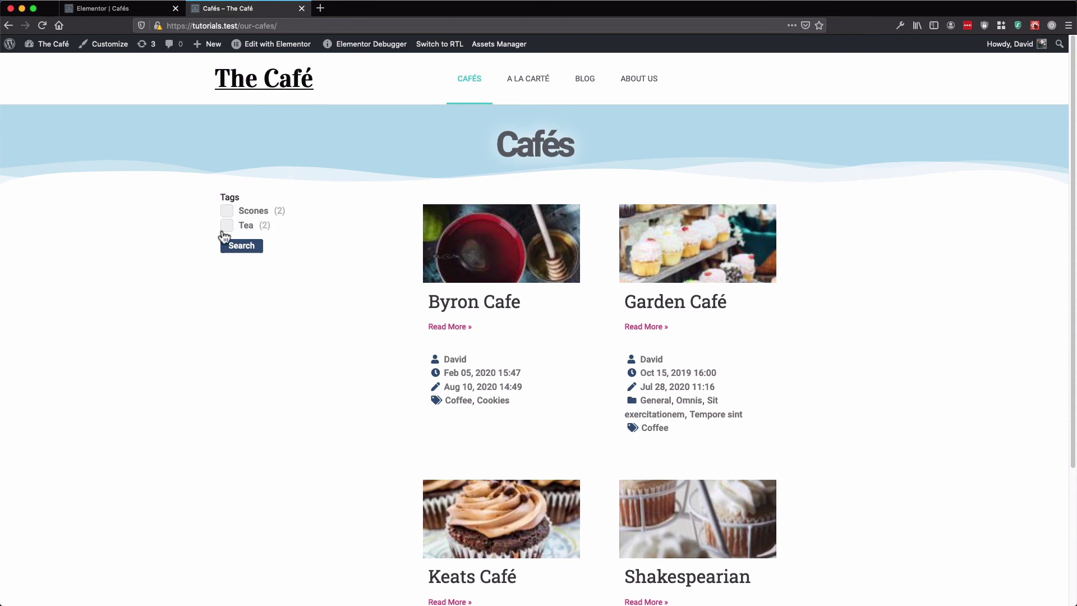
pyautogui.click(242, 212)
pyautogui.click(246, 247)
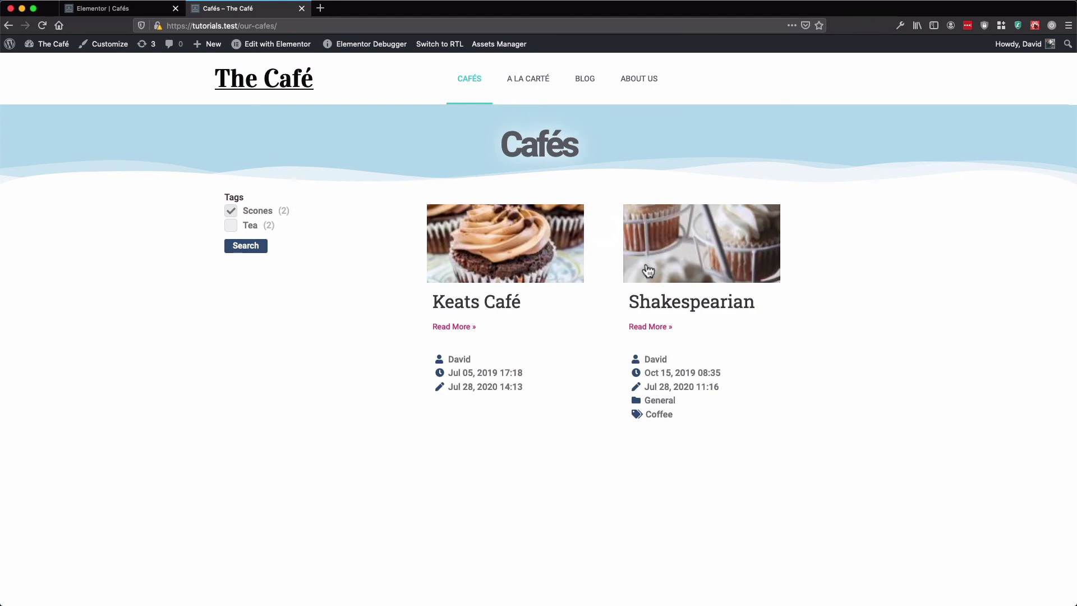
# - Search with Scones and Tea, then Tea alone, leaving Byron Cafe and Garden Café
pyautogui.click(249, 225)
pyautogui.click(245, 248)
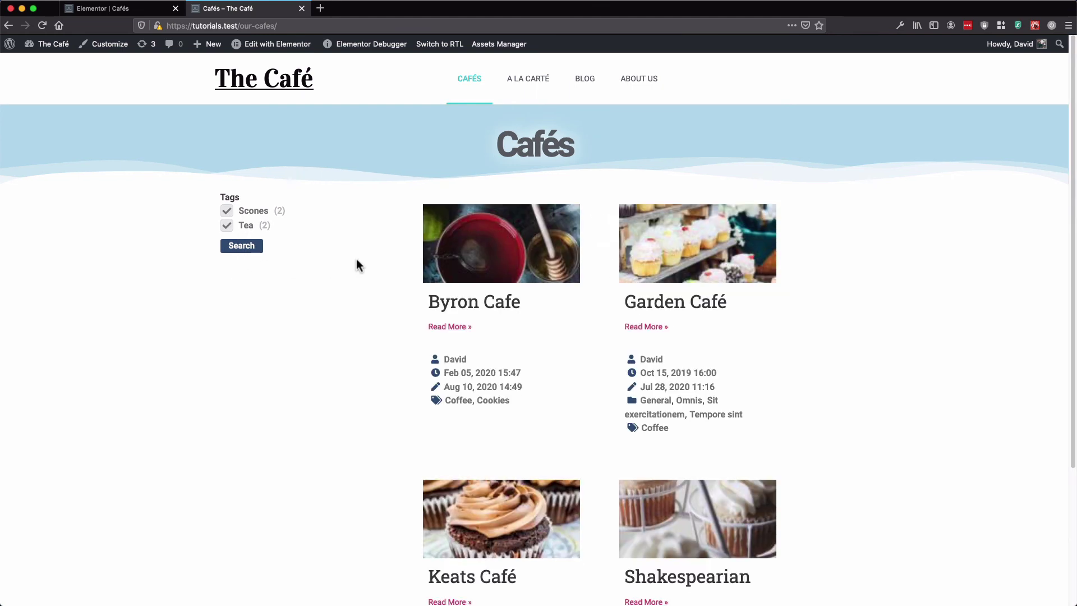
pyautogui.scroll(-3, 542, 459)
pyautogui.scroll(3, 505, 350)
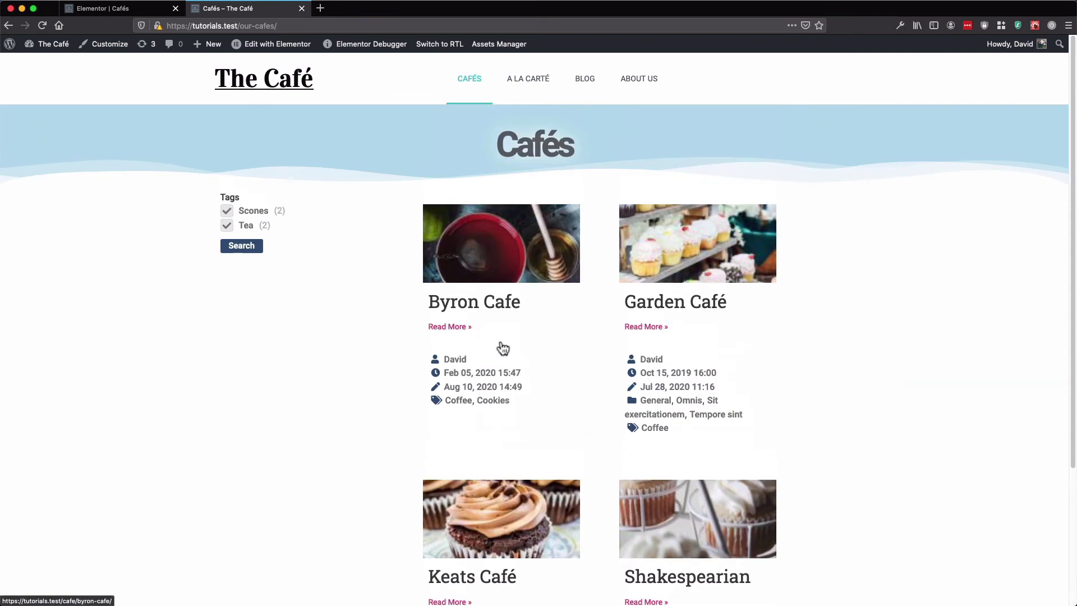
pyautogui.click(255, 216)
pyautogui.click(241, 247)
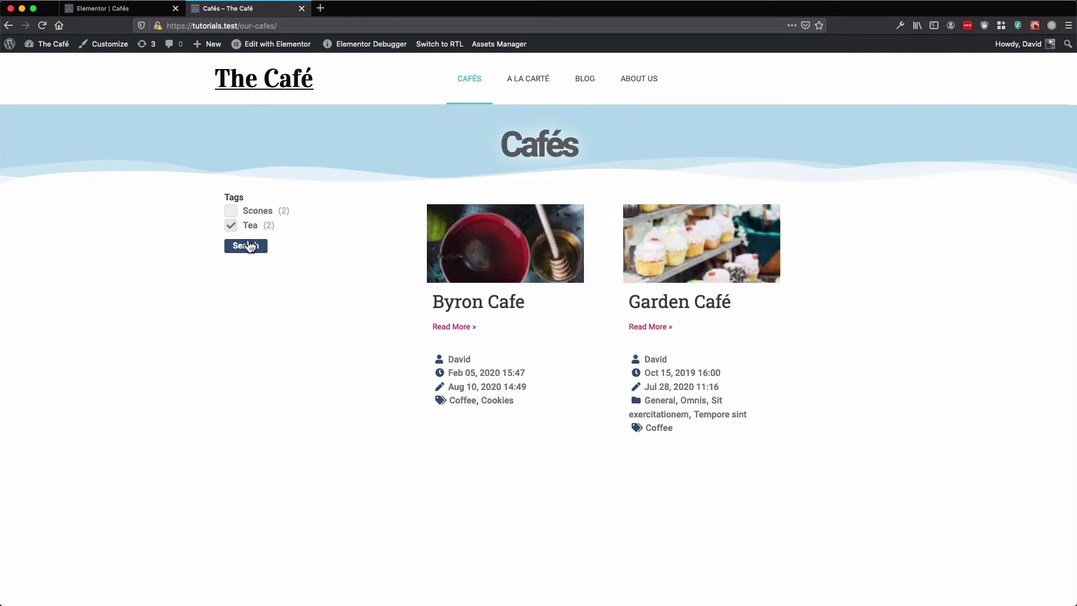